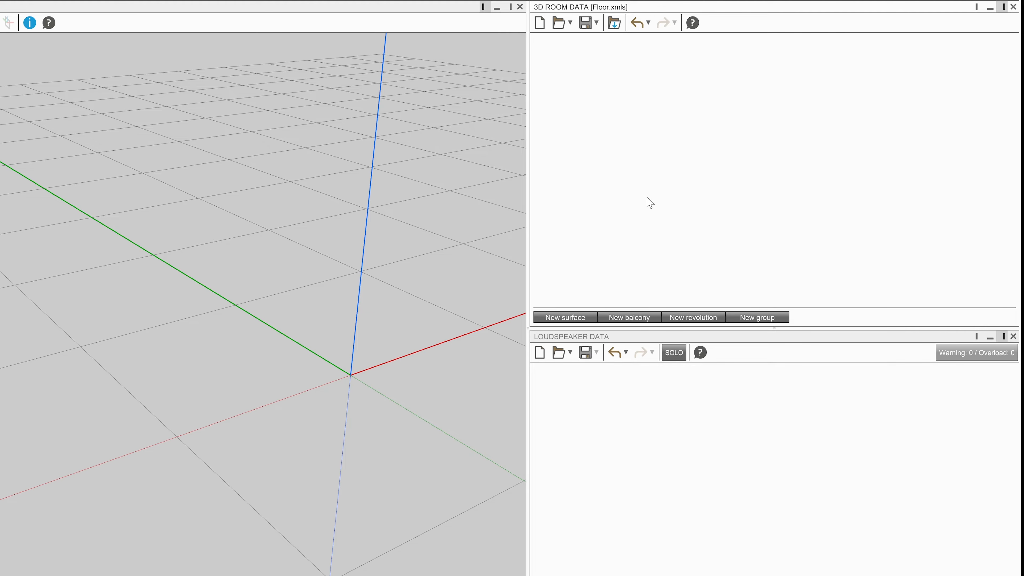
# Create a new surface and rename it Floor 1.
pyautogui.click(581, 319)
pyautogui.click(576, 292)
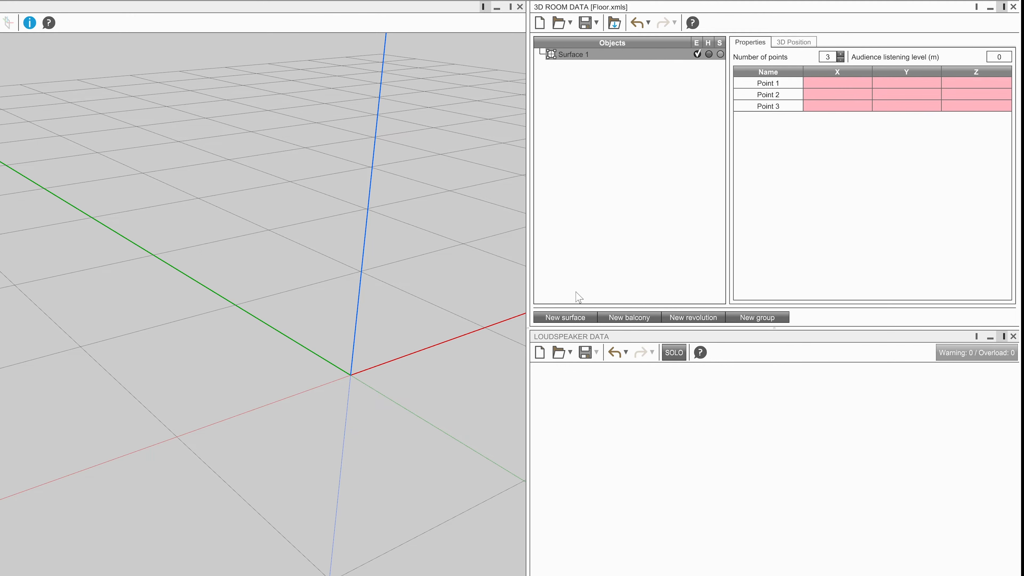
pyautogui.doubleClick(575, 55)
pyautogui.write('Floor 1')
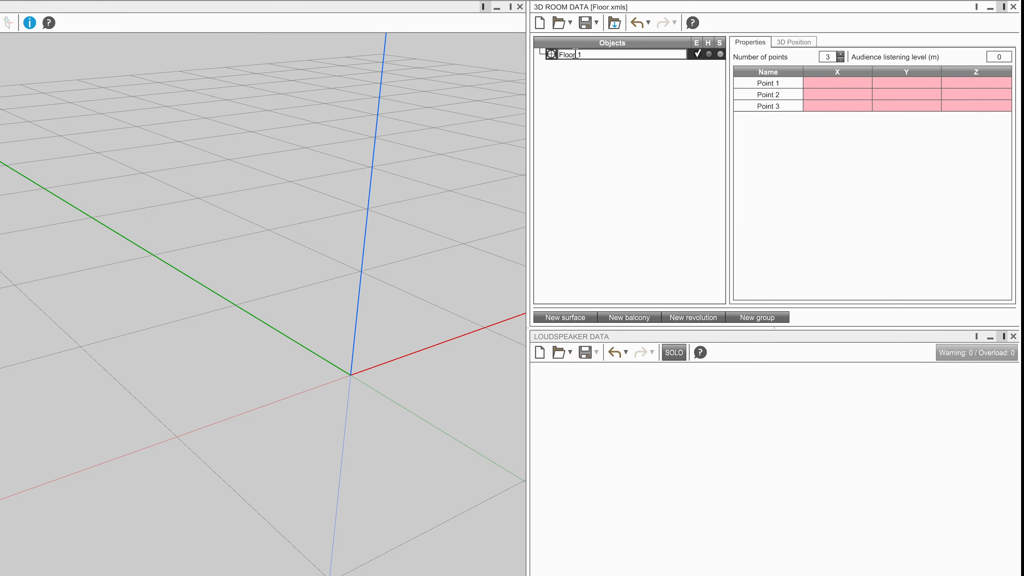
pyautogui.press('Return')
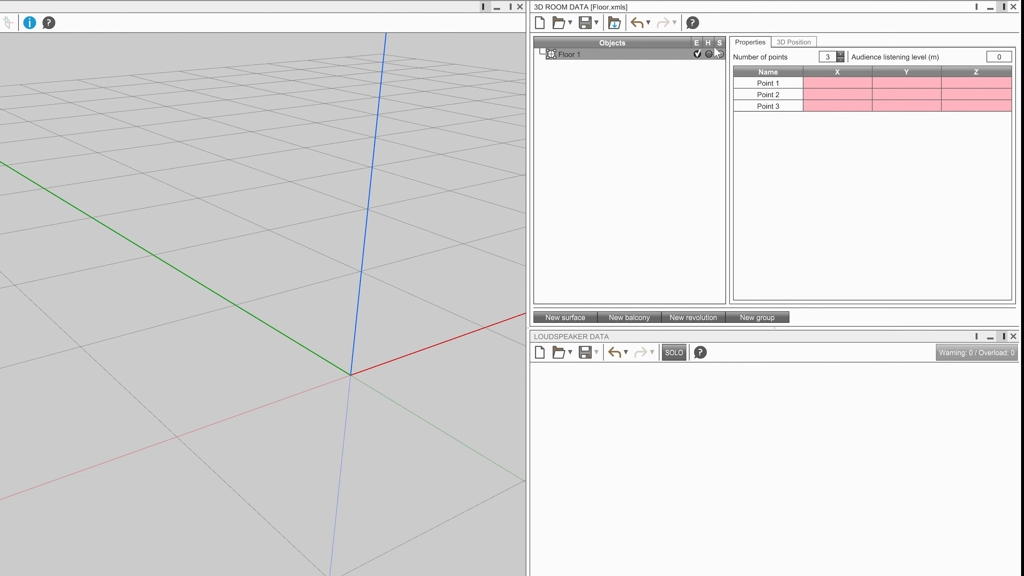
# Set Floor 1 to 4 points and enter Point 1 at X -10, Y 0, Z 0.
pyautogui.click(840, 54)
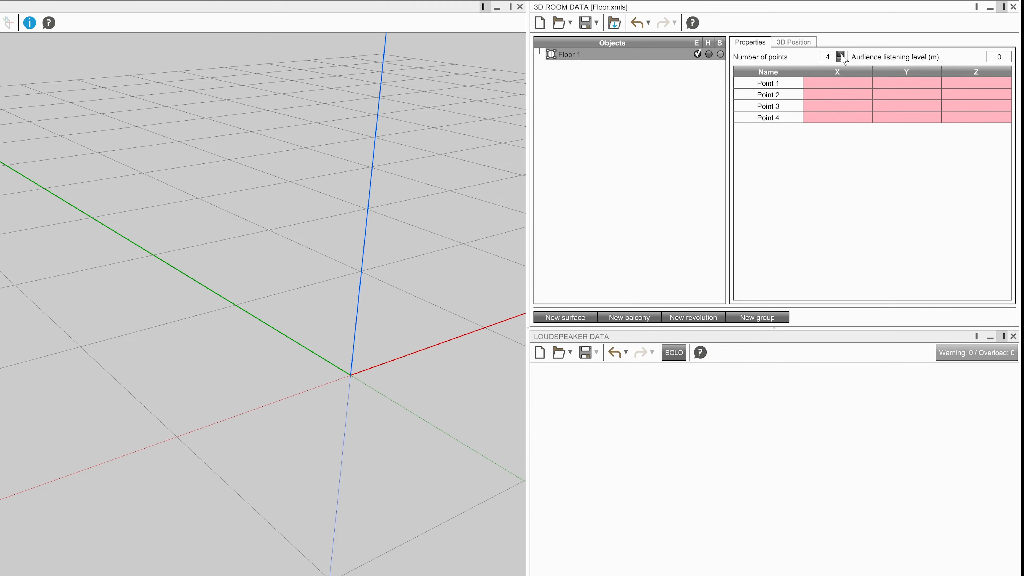
pyautogui.click(833, 79)
pyautogui.write('-10')
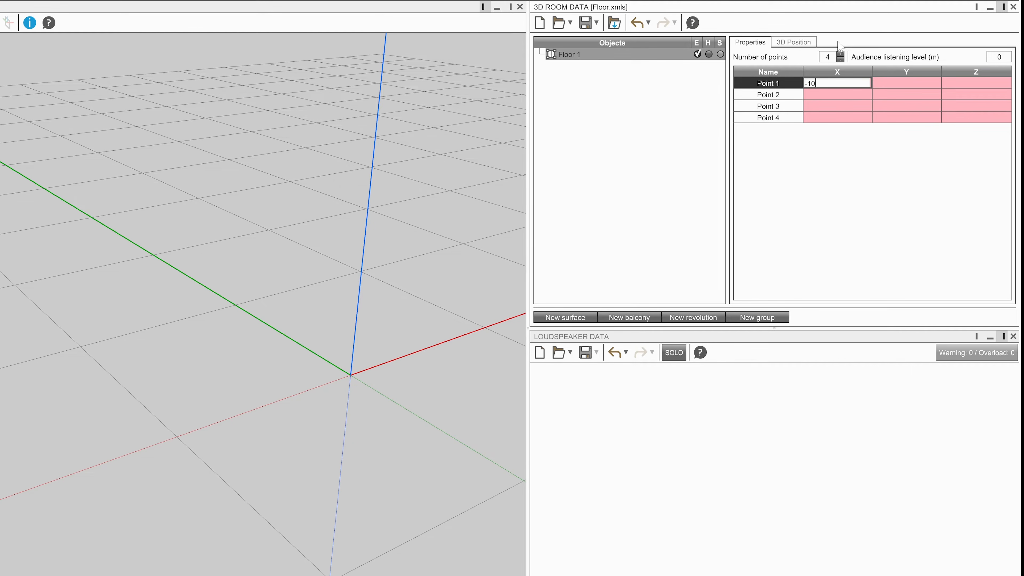
pyautogui.press('Return')
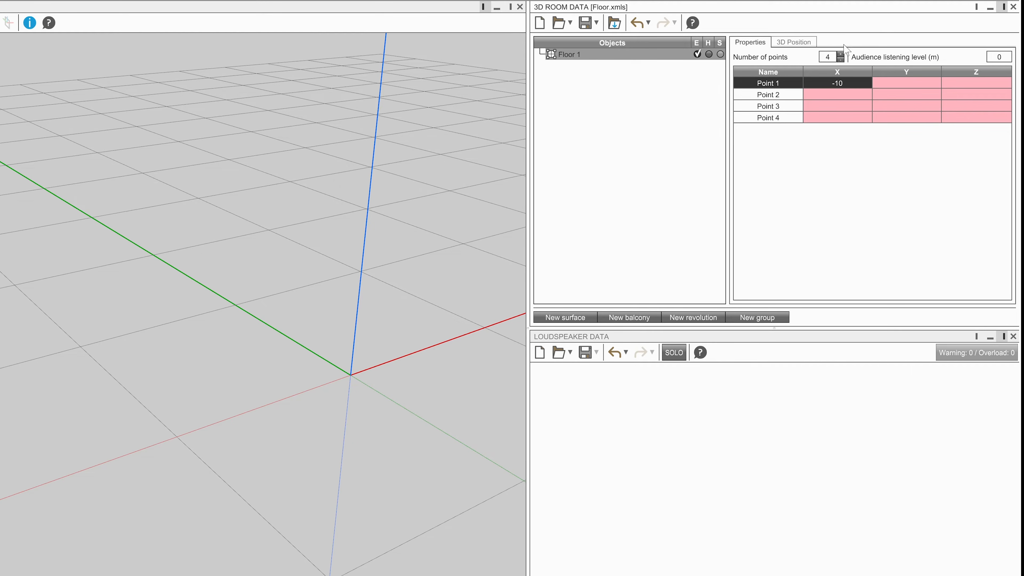
pyautogui.click(894, 82)
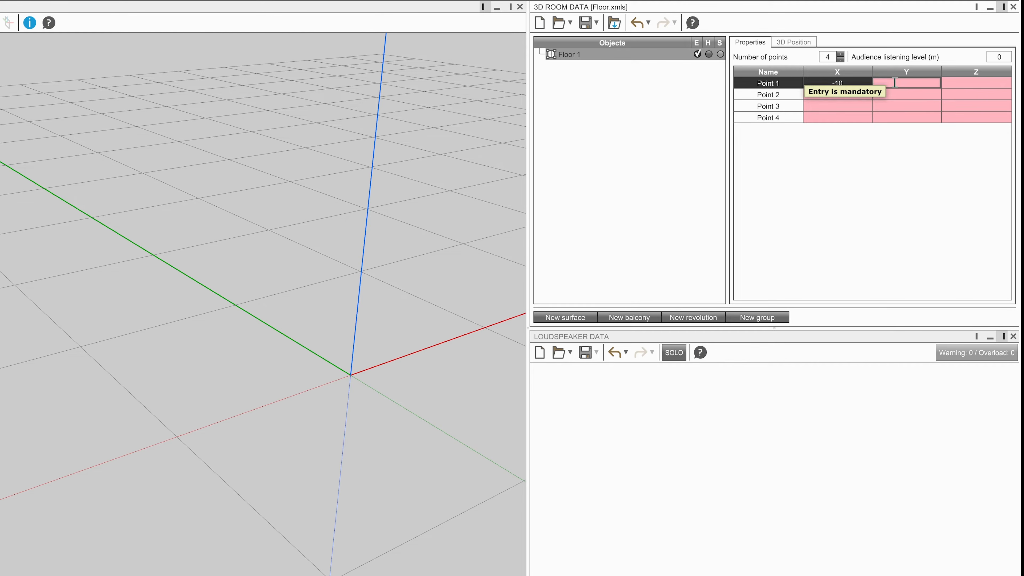
pyautogui.write('0')
pyautogui.click(958, 86)
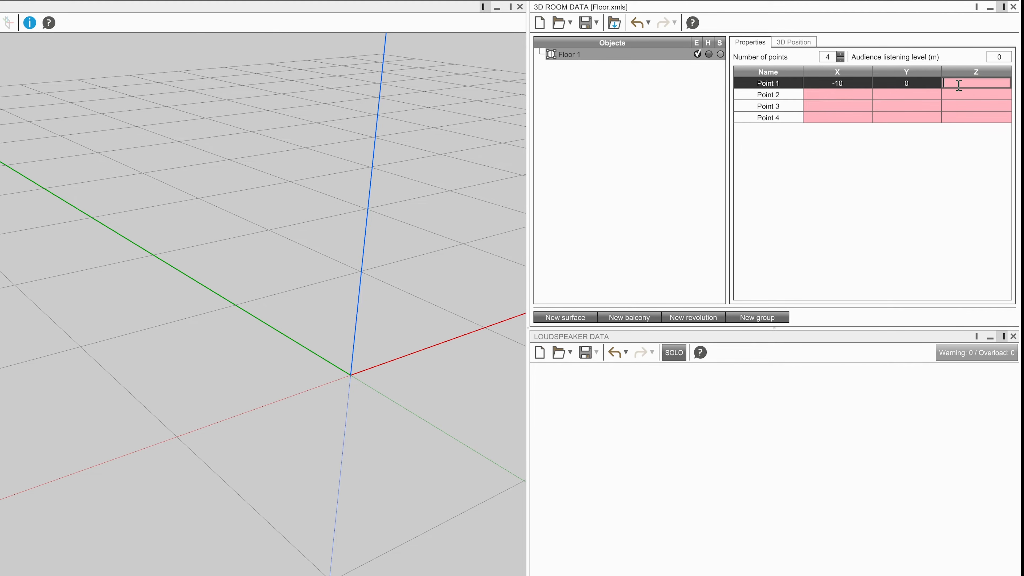
pyautogui.write('0')
# Enter Point 2 at (10, 0, 0), Point 3 at (10, 20, 0) and Point 4 at (-10, 20, 0).
pyautogui.click(856, 97)
pyautogui.write('10')
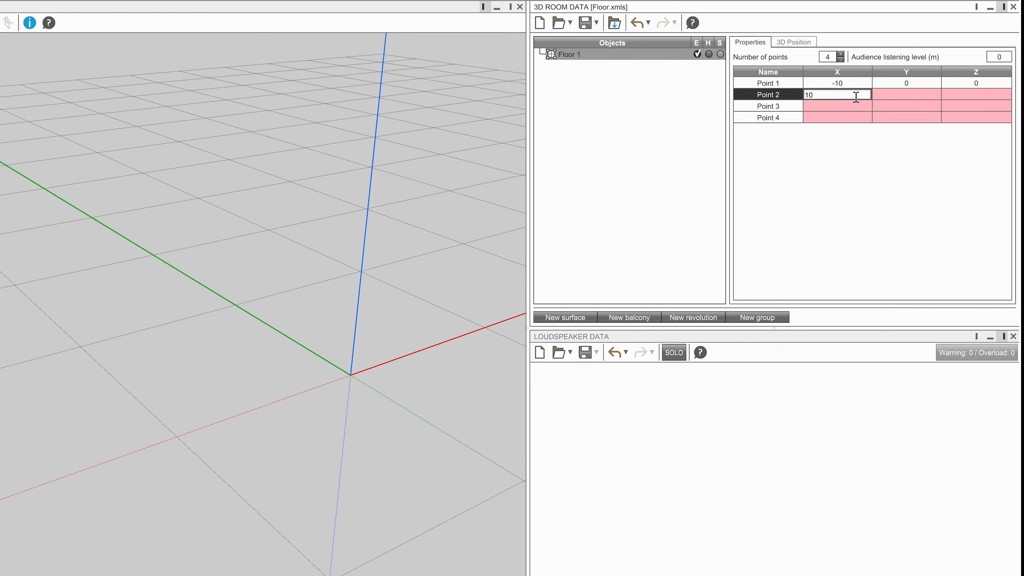
pyautogui.press('Tab')
pyautogui.write('0')
pyautogui.press('Tab')
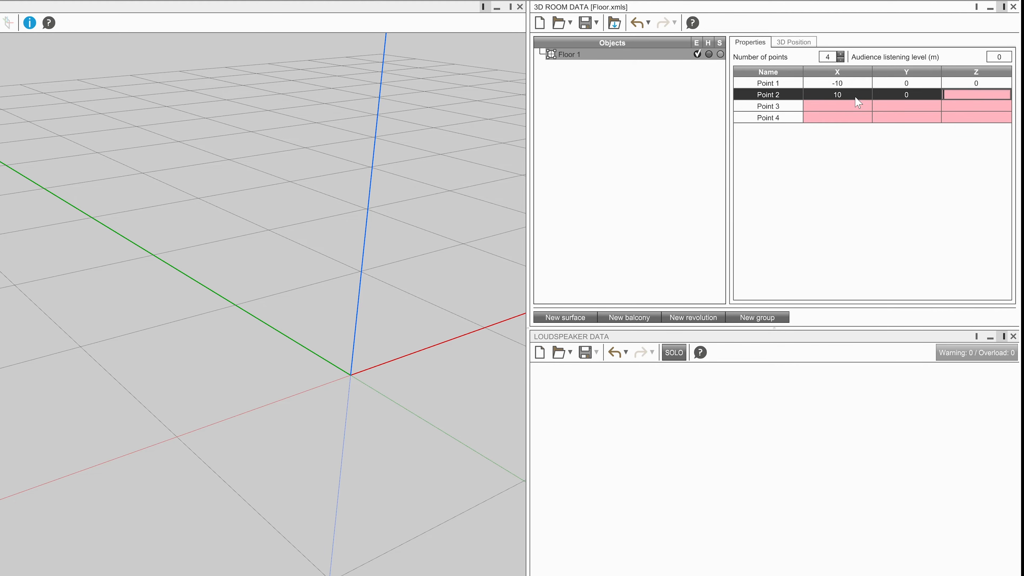
pyautogui.write('0')
pyautogui.press('Tab')
pyautogui.write('10')
pyautogui.press('Tab')
pyautogui.write('20')
pyautogui.press('Tab')
pyautogui.write('0')
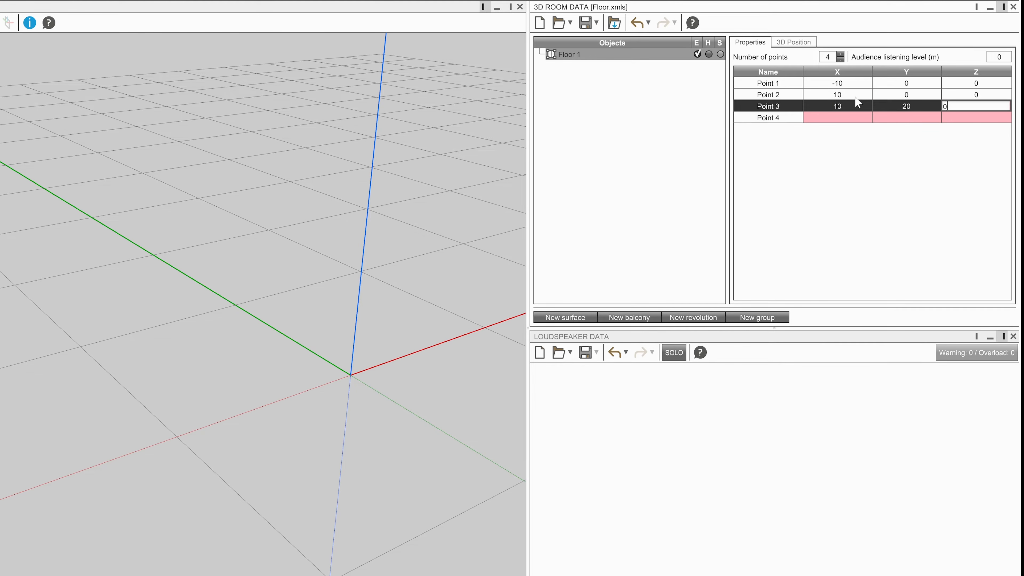
pyautogui.press('Tab')
pyautogui.write('-10')
pyautogui.press('Tab')
pyautogui.write('20')
pyautogui.press('Return')
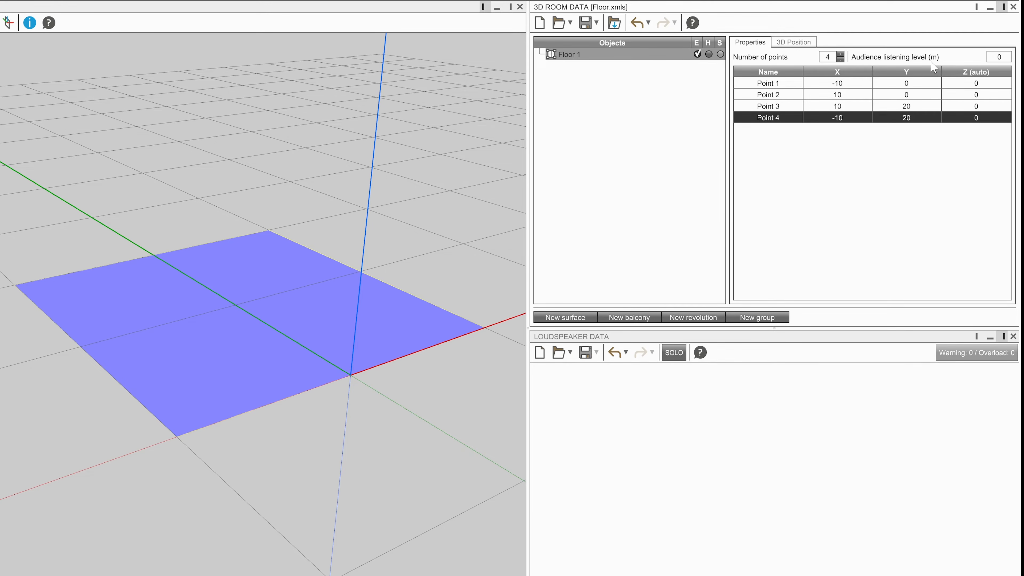
# Set Floor 1's audience listening level to 1.7 m and toggle its enable setting on and off.
pyautogui.click(1008, 56)
pyautogui.press('Return')
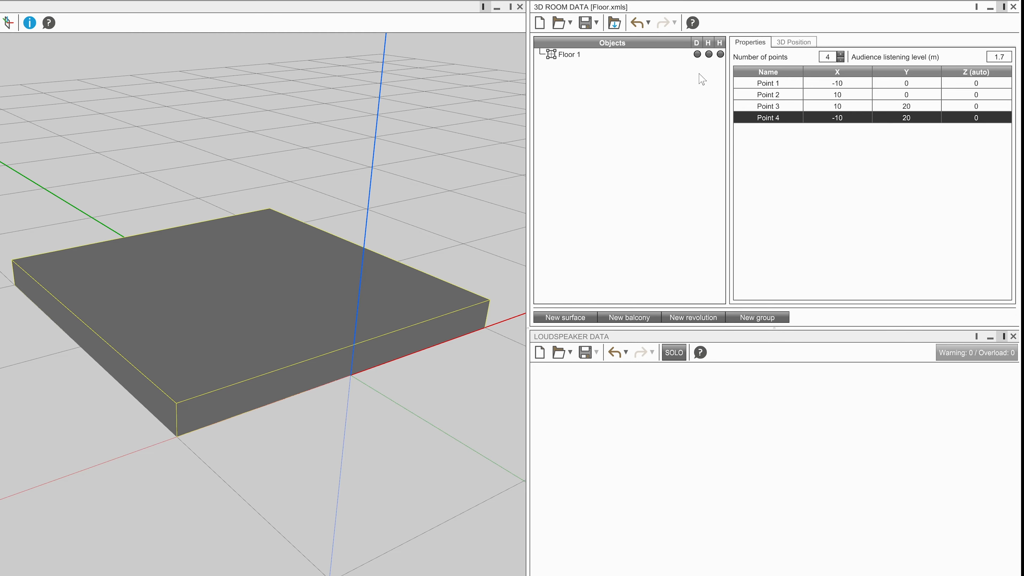
pyautogui.click(697, 54)
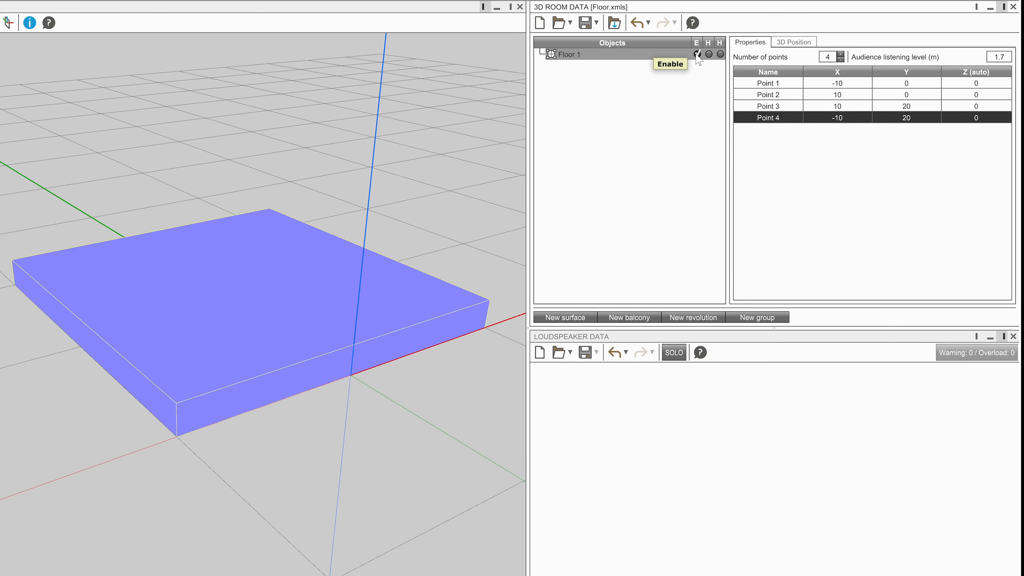
pyautogui.click(697, 54)
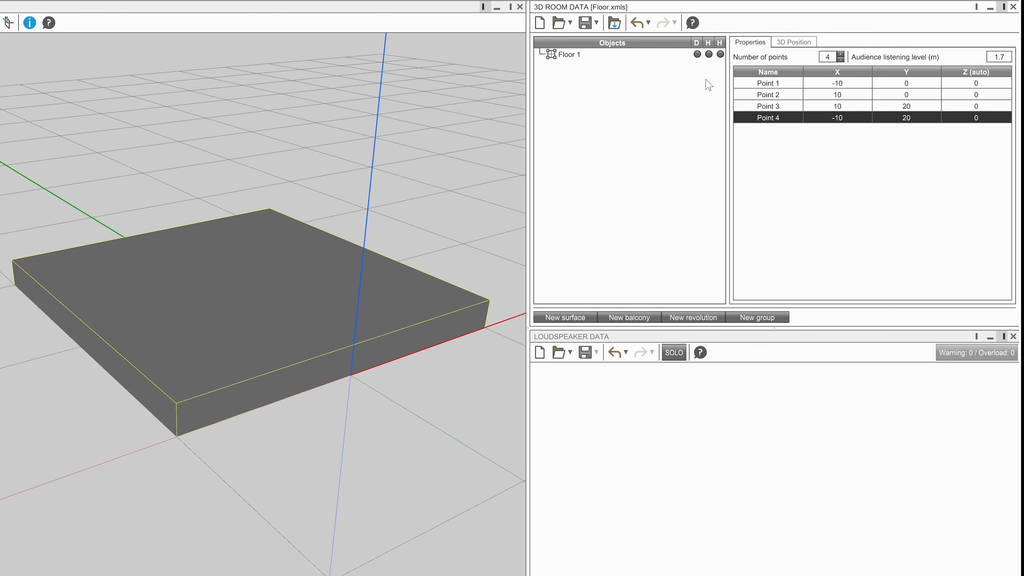
# Translate Floor 1 by -1 m along Y and review its updated point coordinates.
pyautogui.click(786, 45)
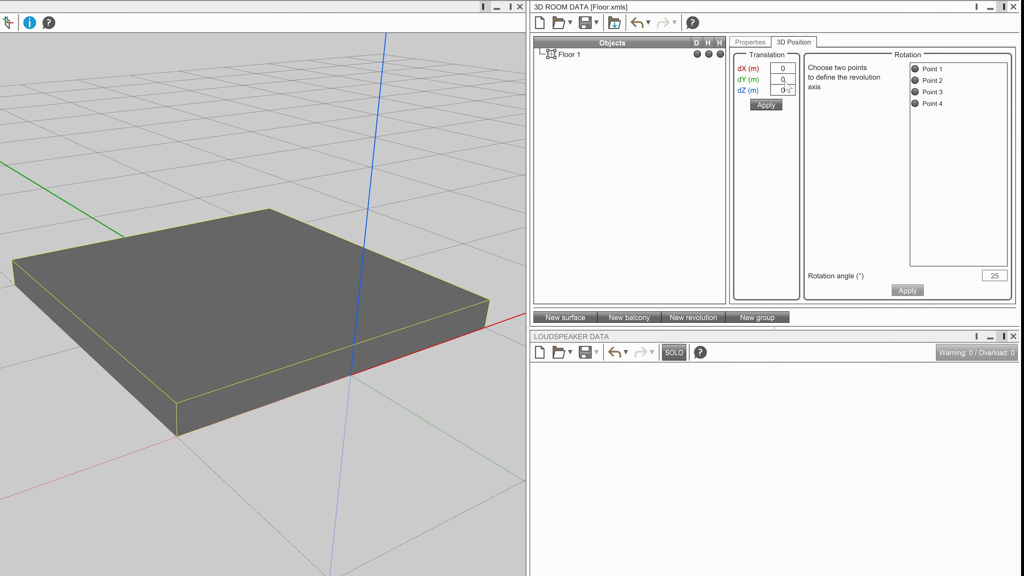
pyautogui.click(793, 79)
pyautogui.write('-1')
pyautogui.click(775, 107)
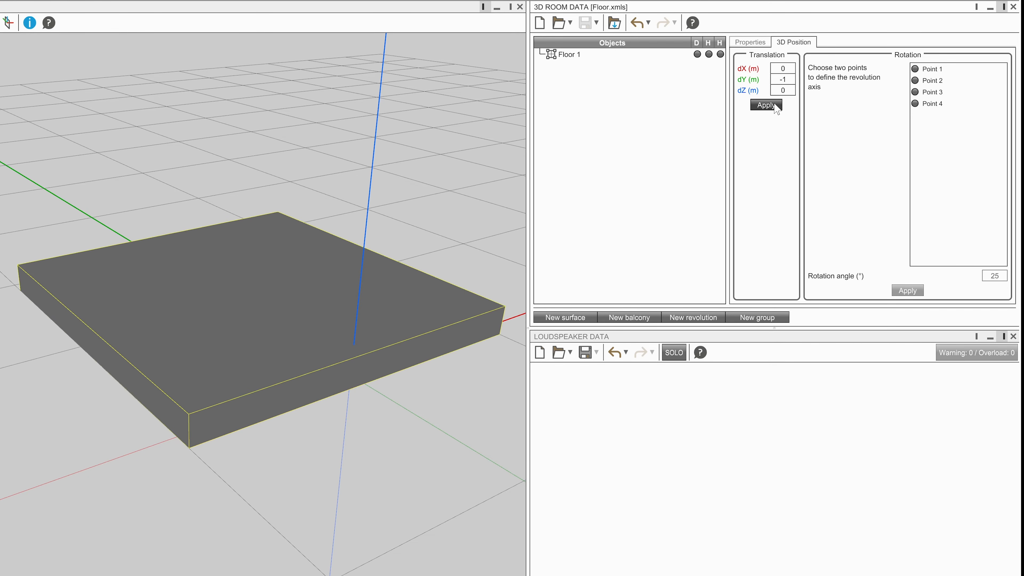
pyautogui.click(750, 45)
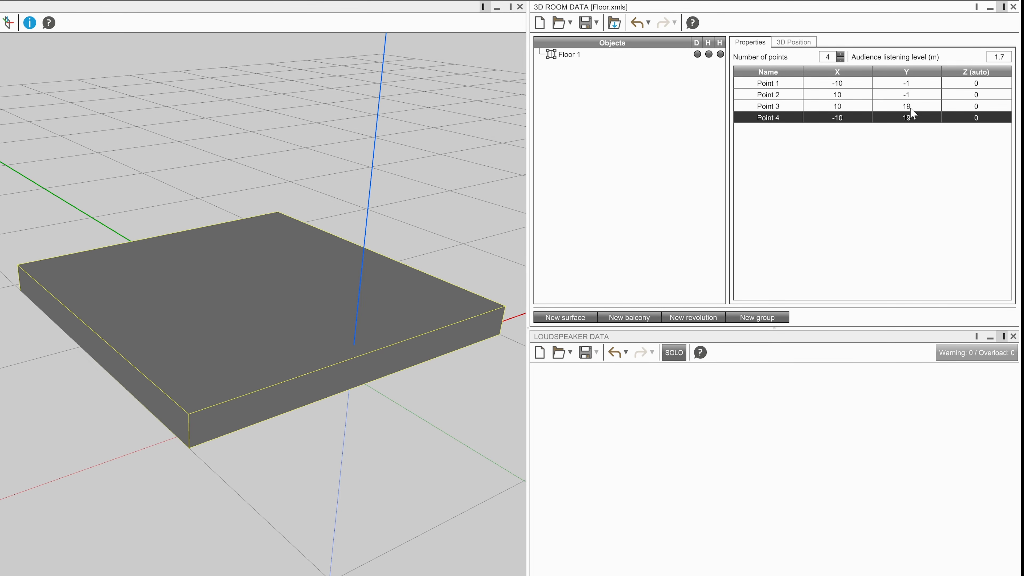
pyautogui.click(913, 142)
# Import the Floor 2 room file into the current project without clearing existing data.
pyautogui.click(572, 24)
pyautogui.click(591, 37)
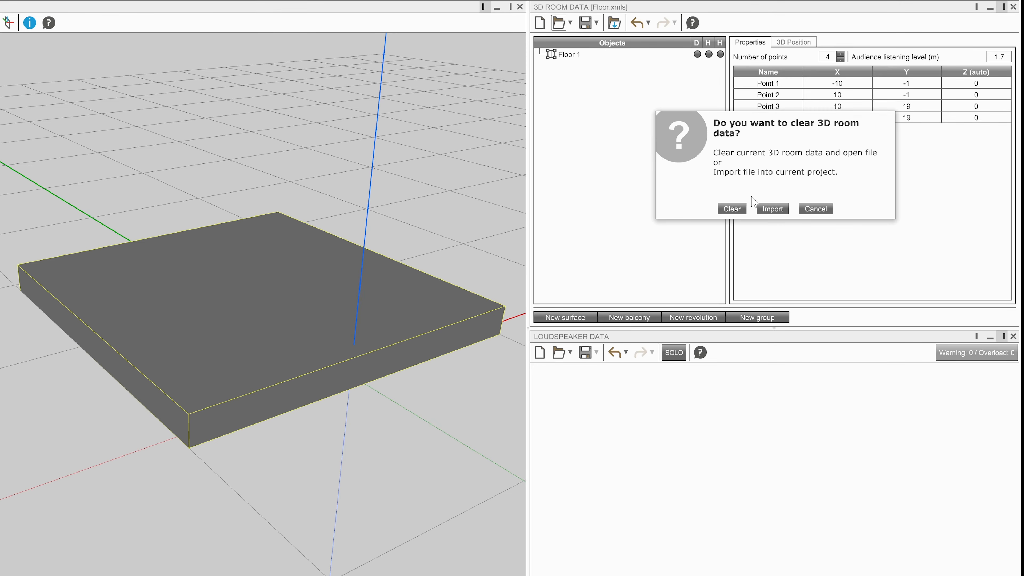
pyautogui.click(771, 210)
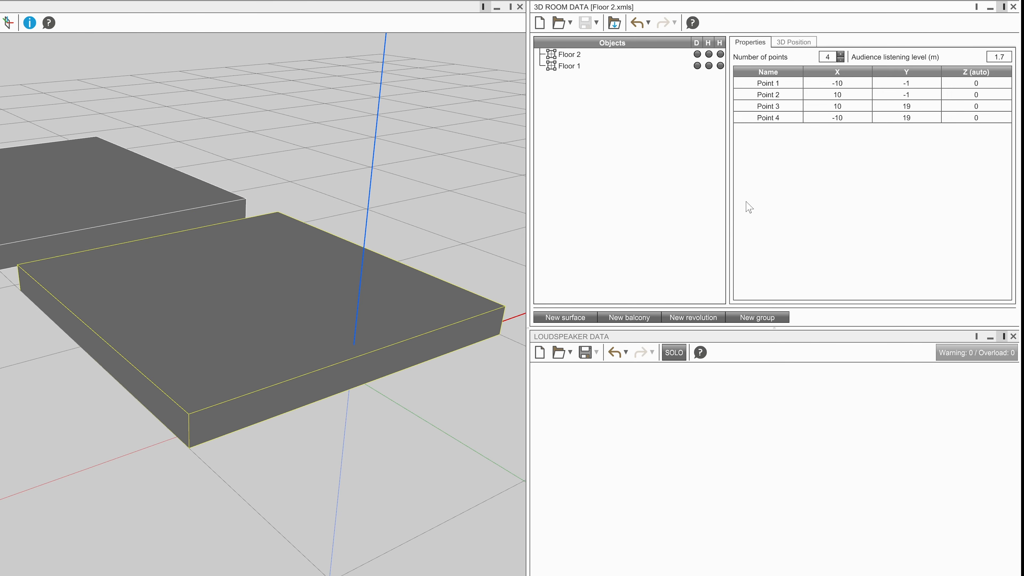
# Select the floors in the 3D view and switch both on as audience surfaces.
pyautogui.click(93, 197)
pyautogui.click(207, 283)
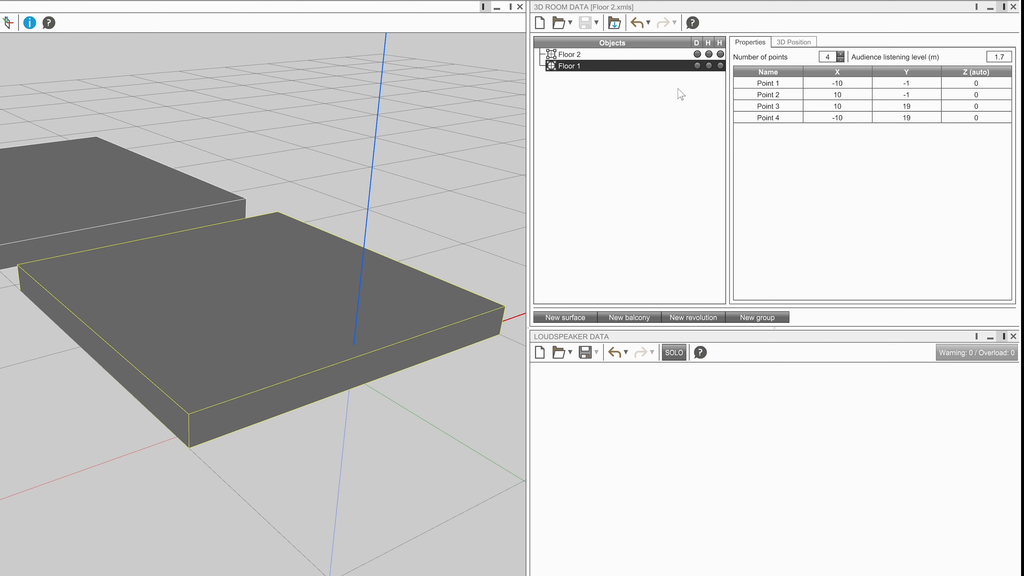
pyautogui.click(720, 54)
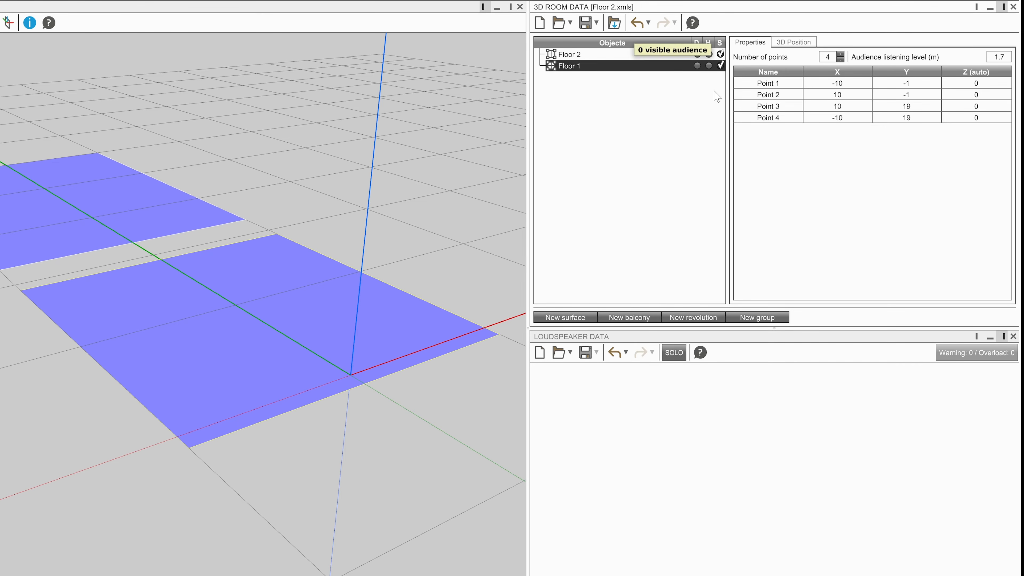
# Create a new surface and fill its points by dragging floor corner points from the 3D view into the point table.
pyautogui.click(580, 318)
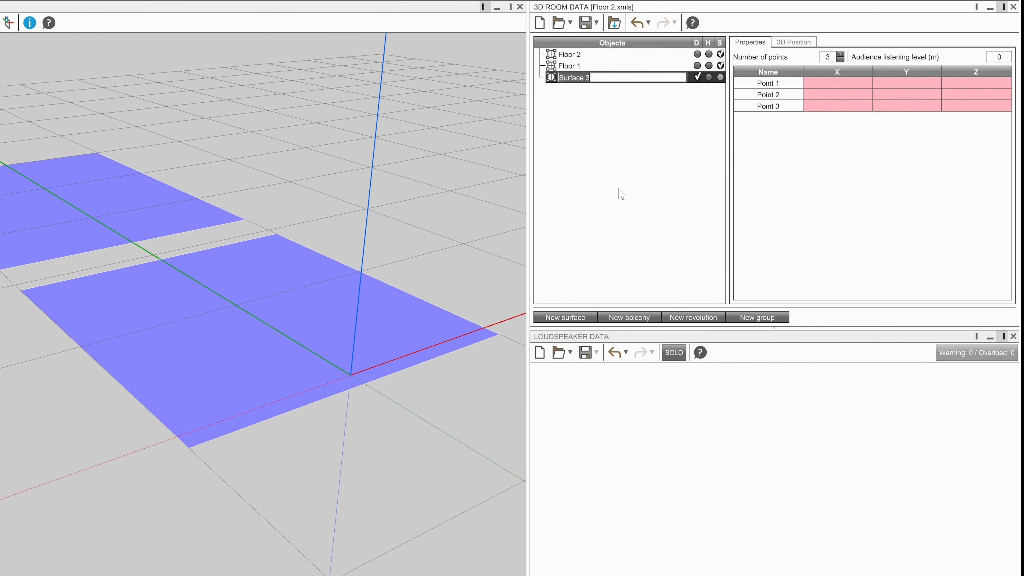
pyautogui.click(574, 79)
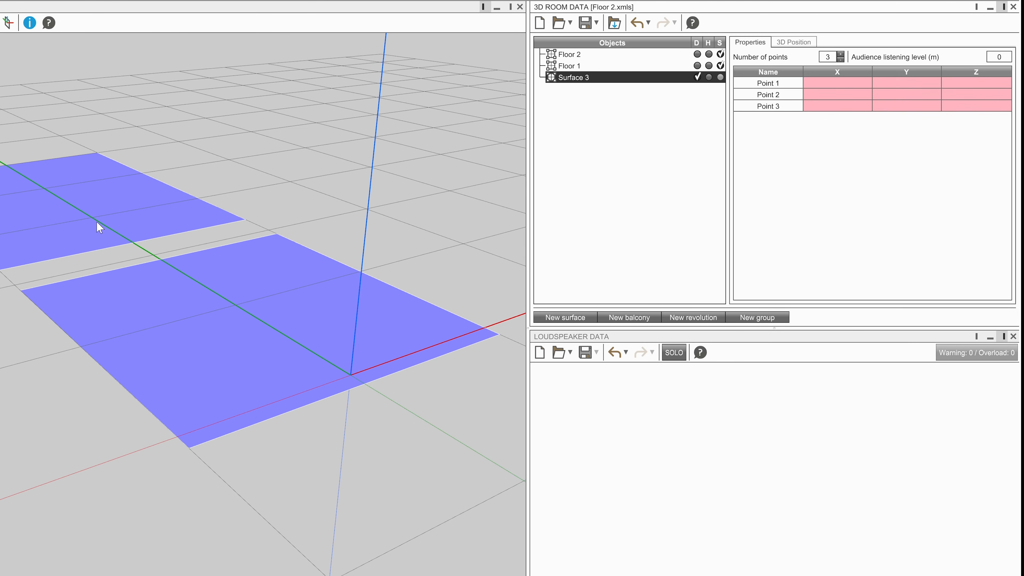
pyautogui.click(246, 225)
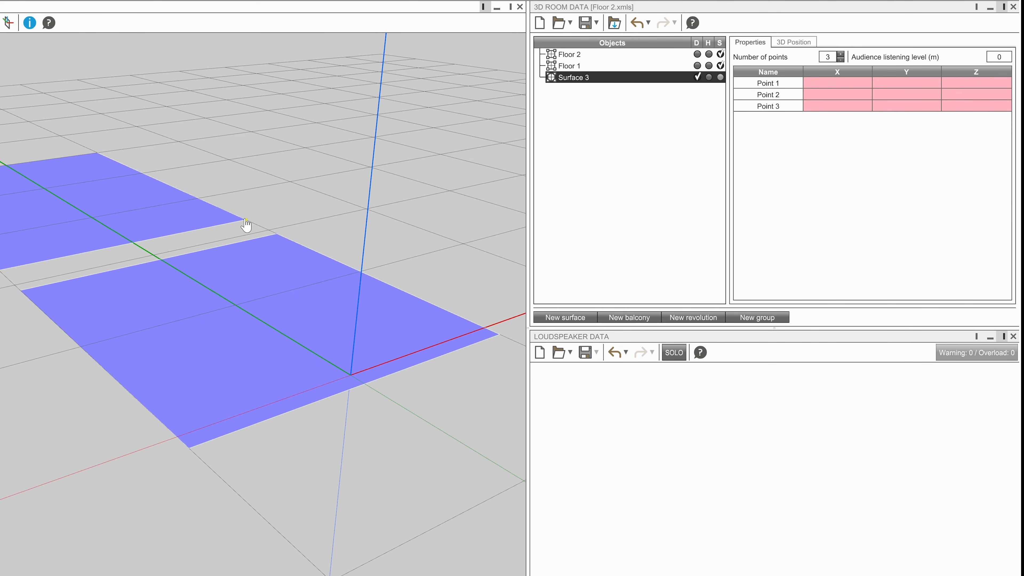
pyautogui.moveTo(245, 224); pyautogui.dragTo(755, 85)
pyautogui.moveTo(20, 292); pyautogui.dragTo(735, 108)
pyautogui.moveTo(276, 235); pyautogui.dragTo(753, 107)
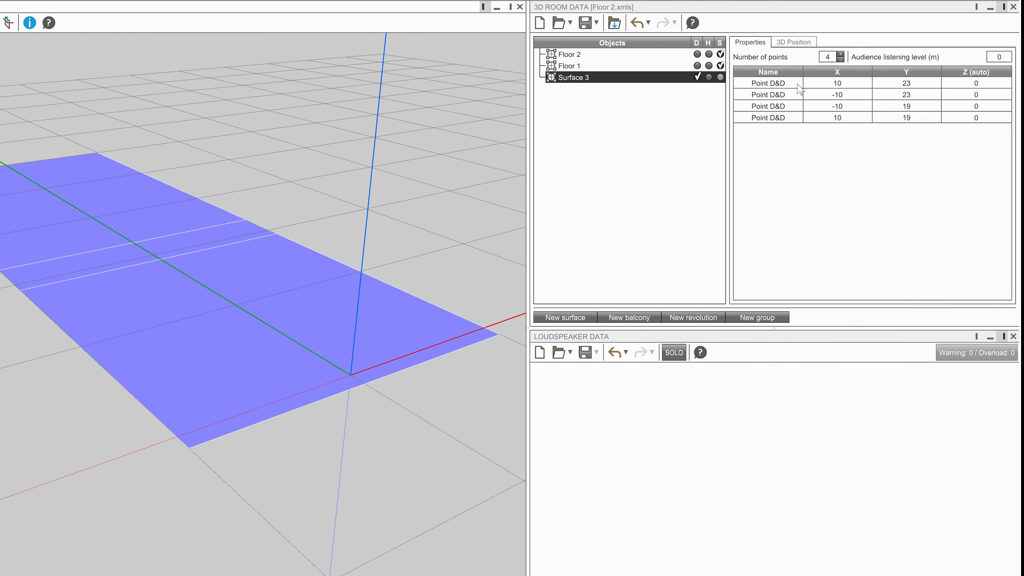
# Reduce the new surface to two points and drag Floor 1's far edge into the table to add its side points.
pyautogui.click(840, 59)
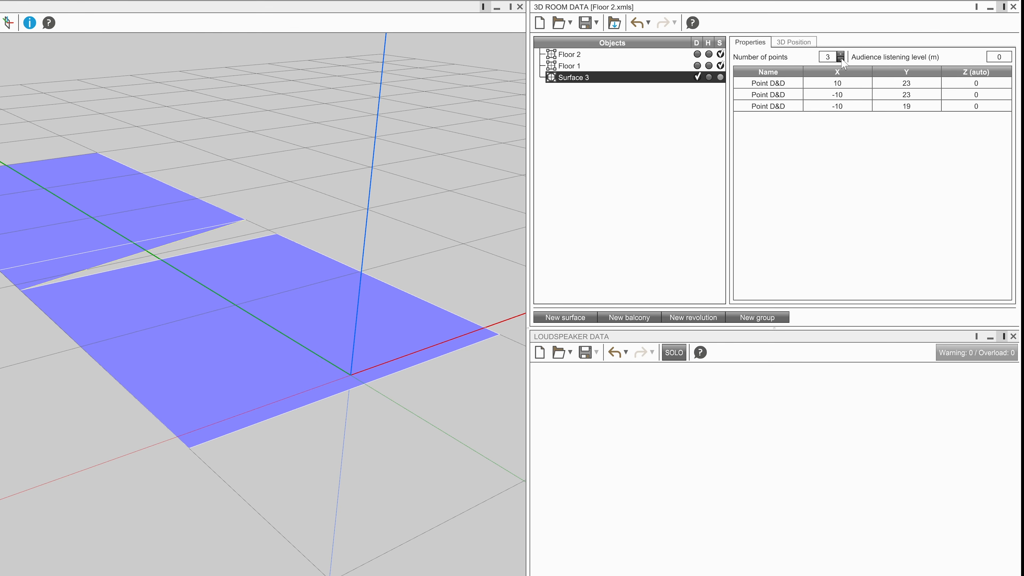
pyautogui.click(840, 59)
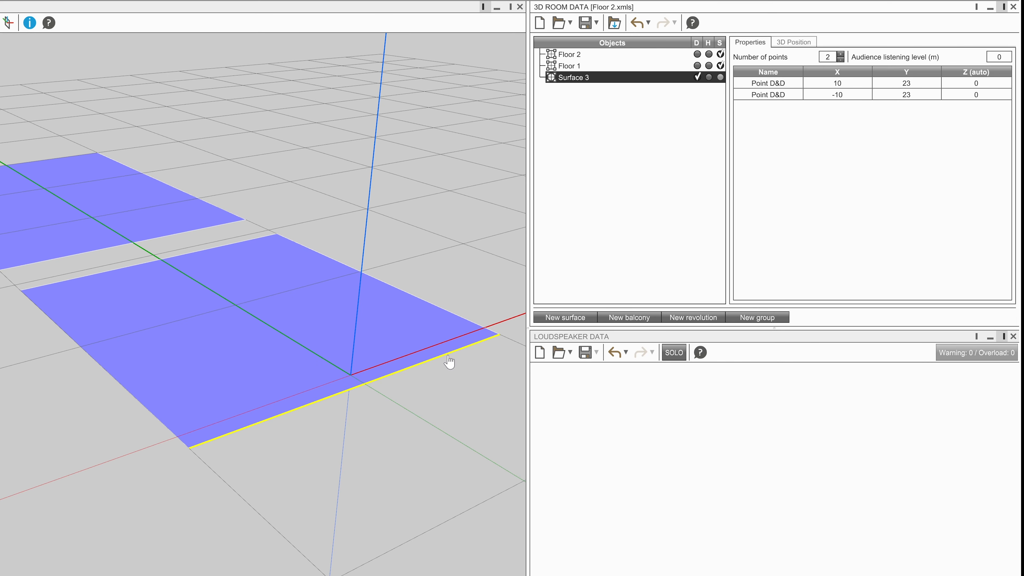
pyautogui.moveTo(448, 362); pyautogui.dragTo(797, 174)
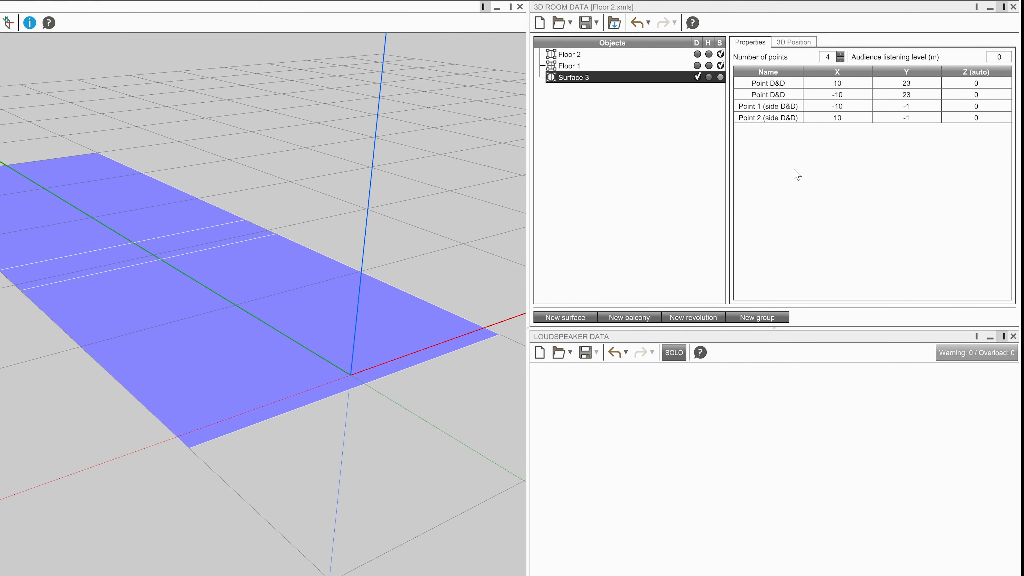